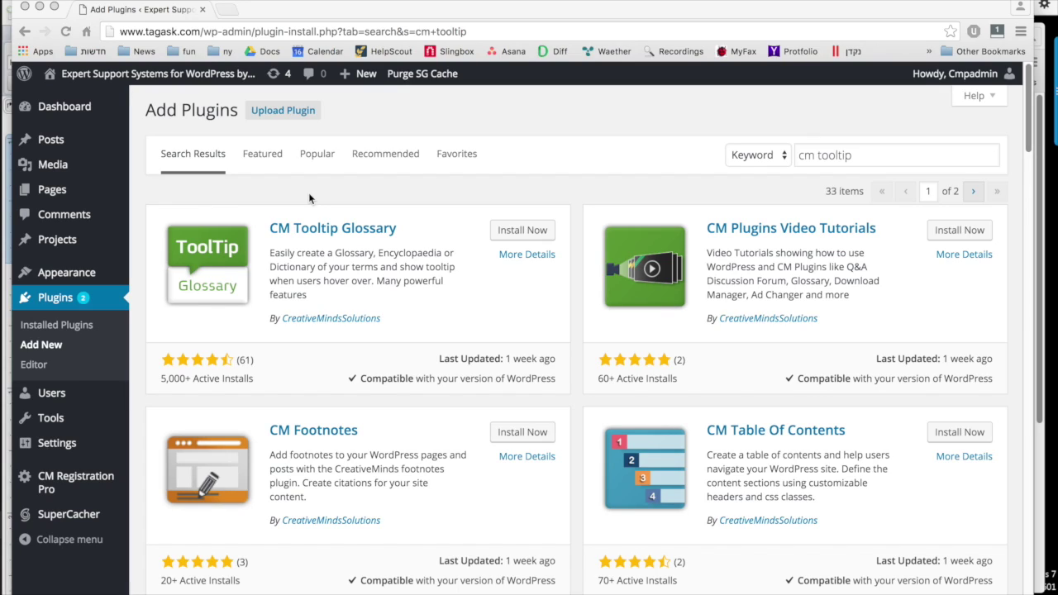
- Install and activate the CM Tooltip Glossary plugin, then browse its settings and glossary term list
click(525, 238)
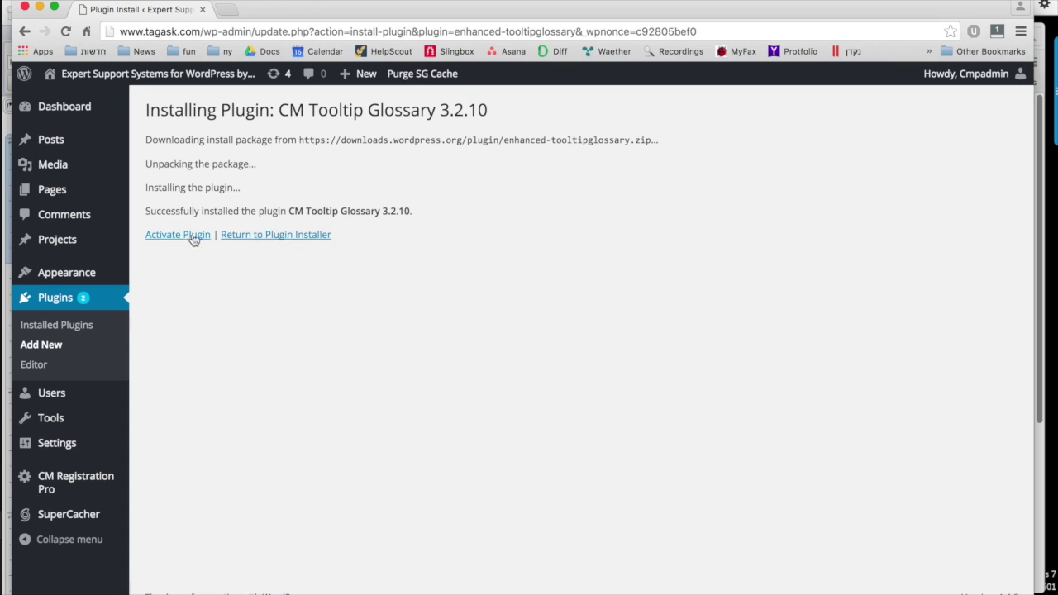
click(179, 235)
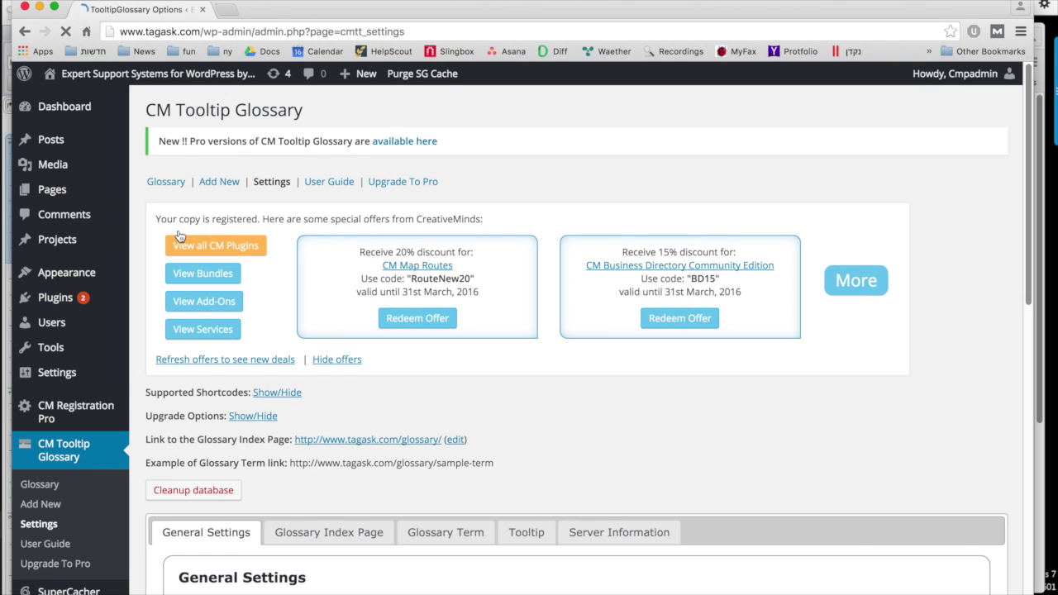
scroll(231, 347, down, 2)
scroll(236, 378, down, 1)
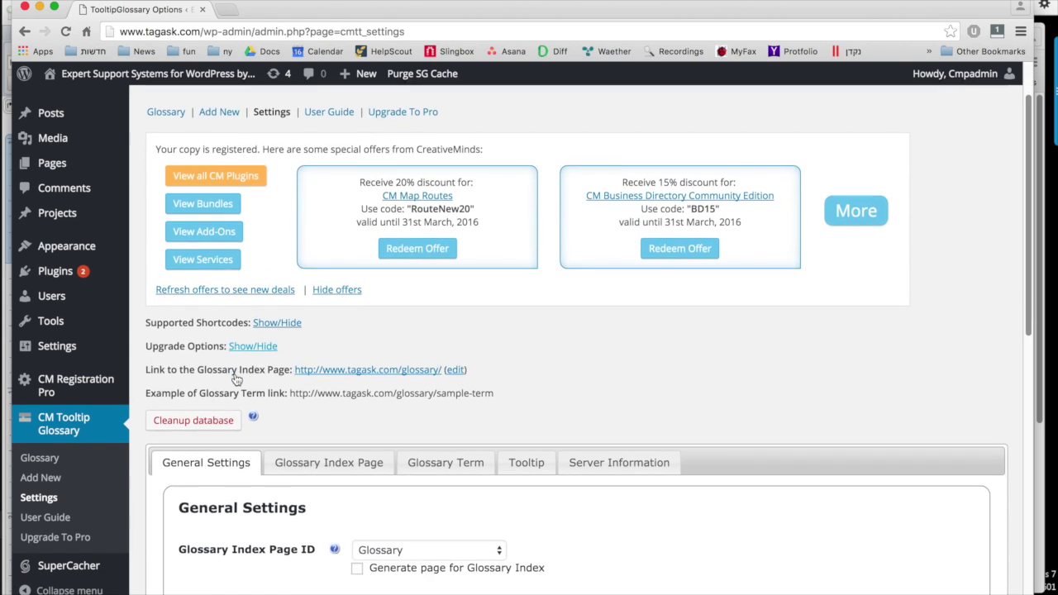
scroll(235, 379, down, 2)
scroll(235, 378, up, 1)
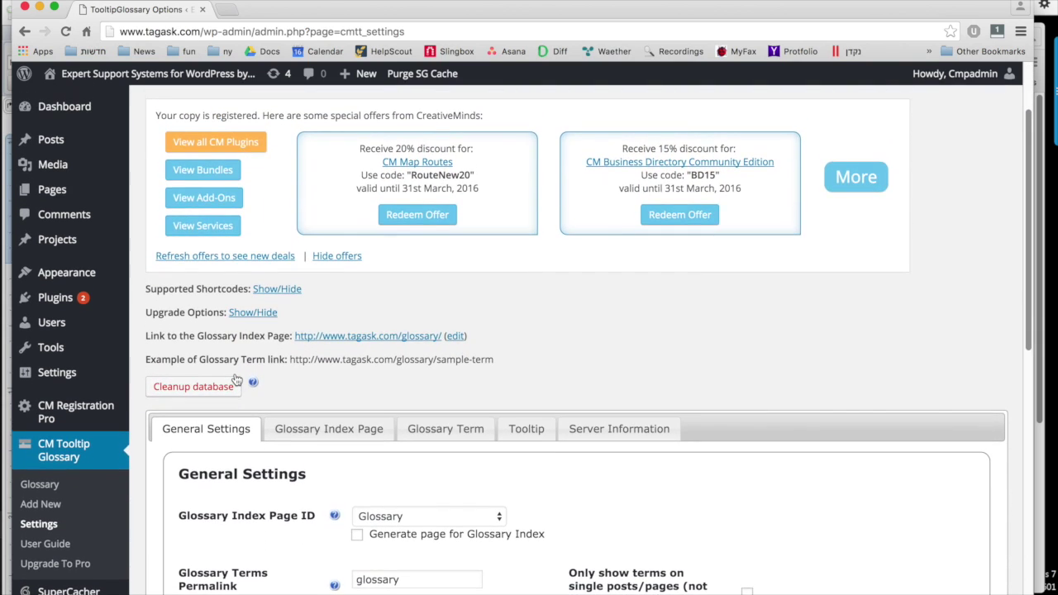
click(43, 485)
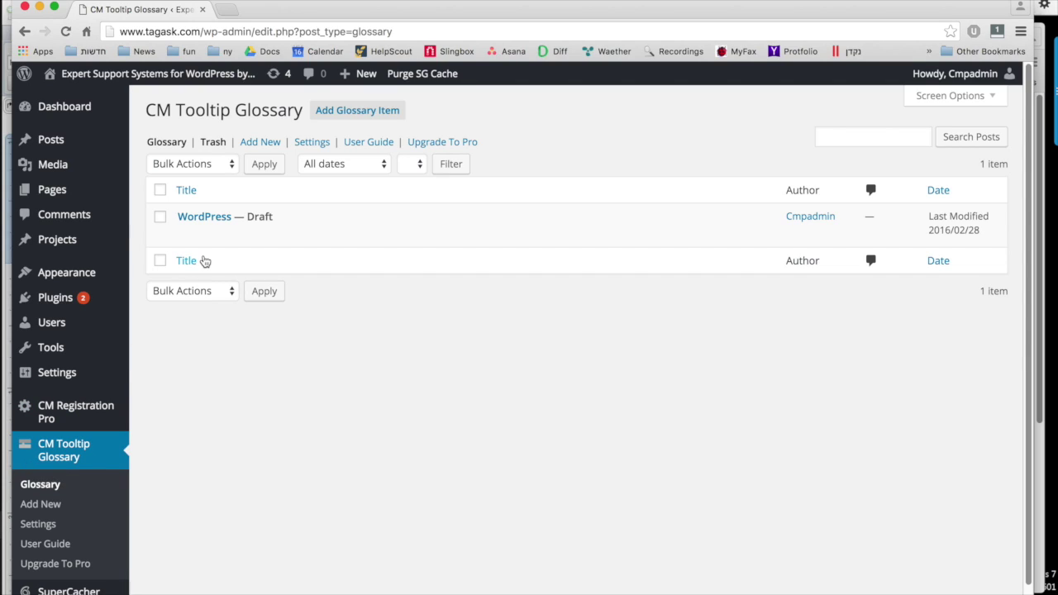
mouse_move(463, 223)
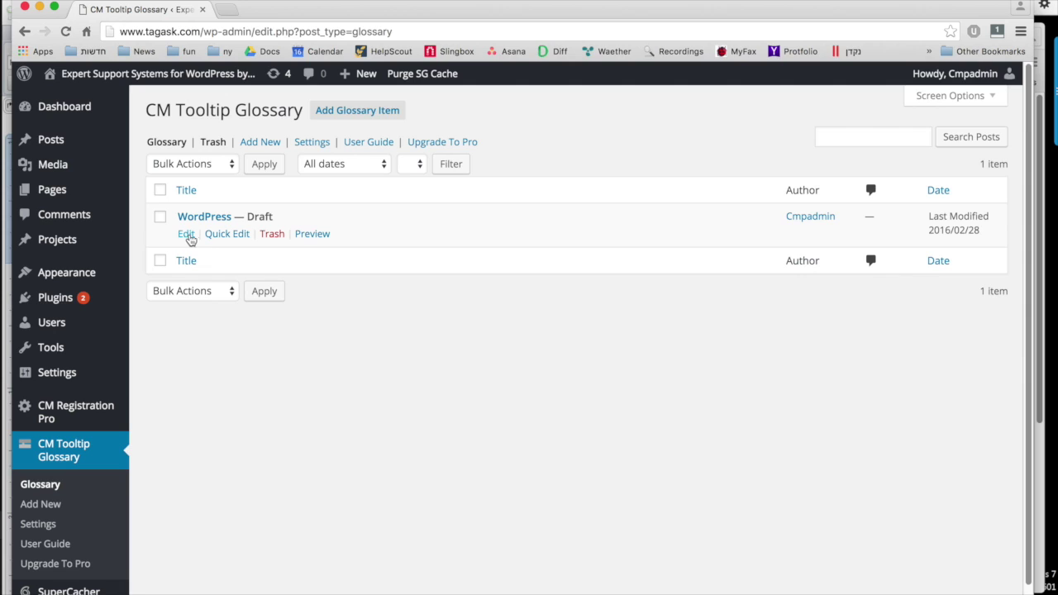
- Give the 'WordPress' draft term a free, open-source PHP/MySQL CMS definition and publish it
click(187, 236)
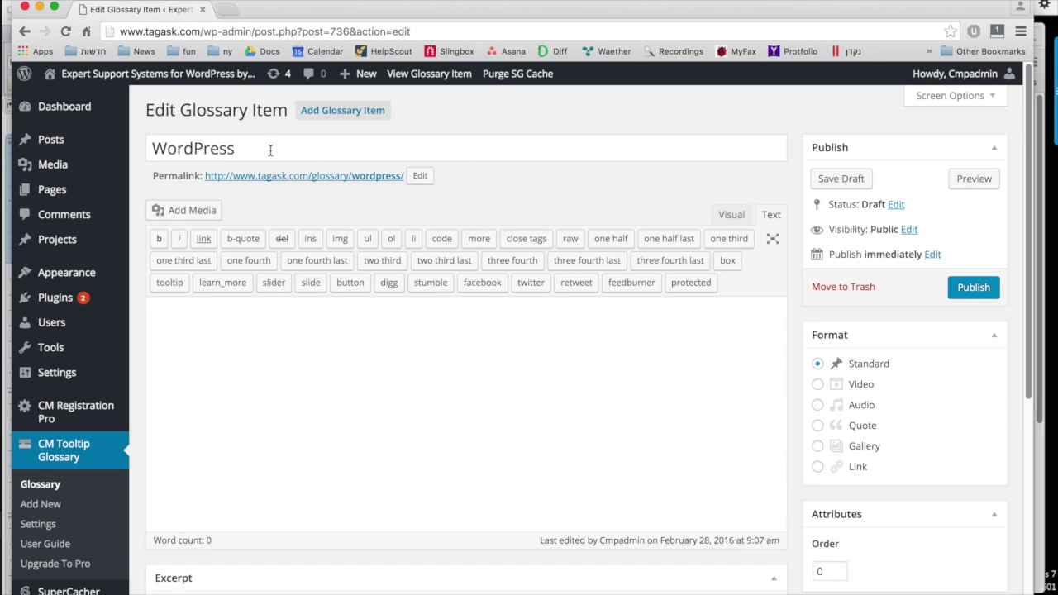
click(217, 355)
text(WordPress is a free and open-source content management system (CMS) based on PHP and MySQL WordPress is installed on a web server)
click(981, 287)
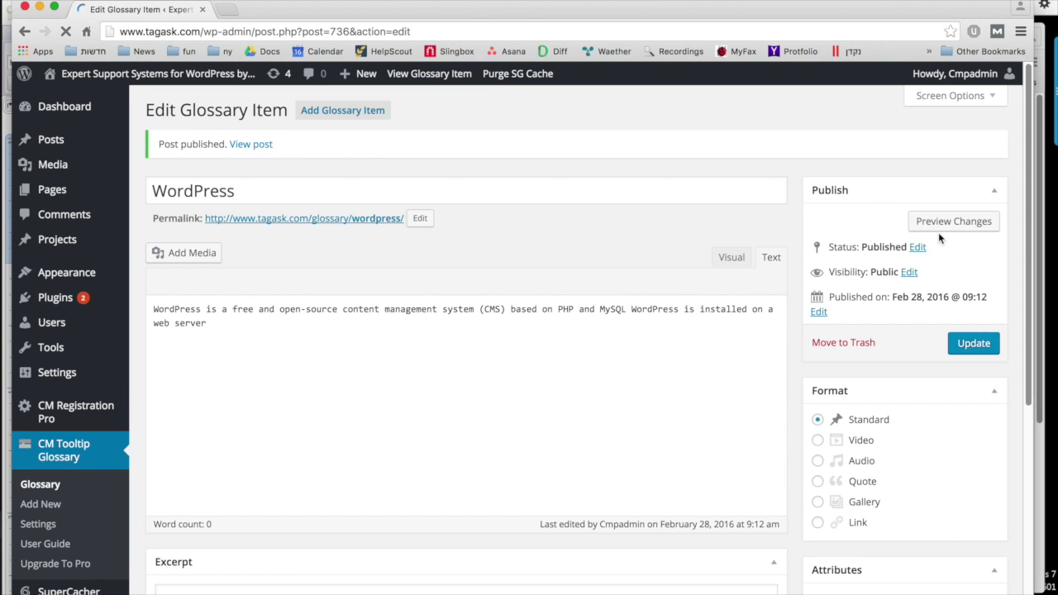
scroll(938, 234, down, 5)
scroll(938, 232, down, 3)
scroll(939, 232, up, 10)
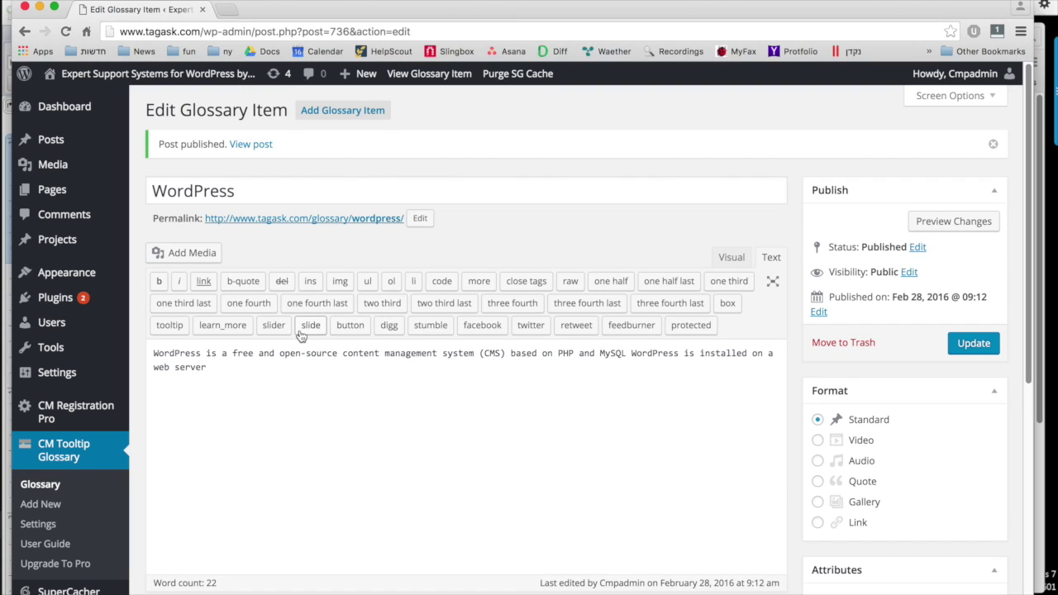
- Add and publish a glossary term titled 'CMS' with its description, then return to the glossary list
click(342, 116)
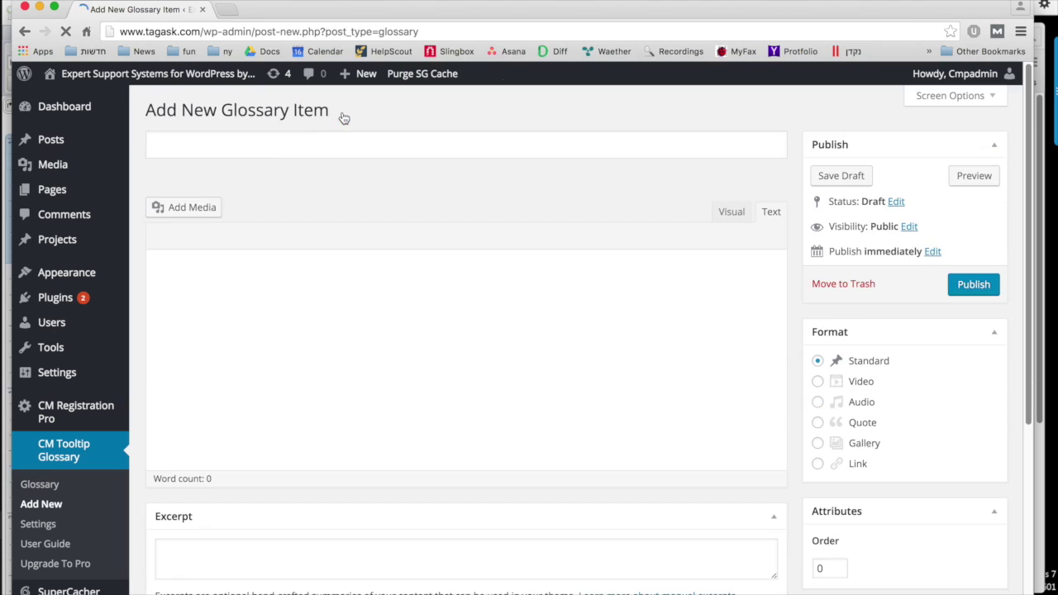
text(CMS)
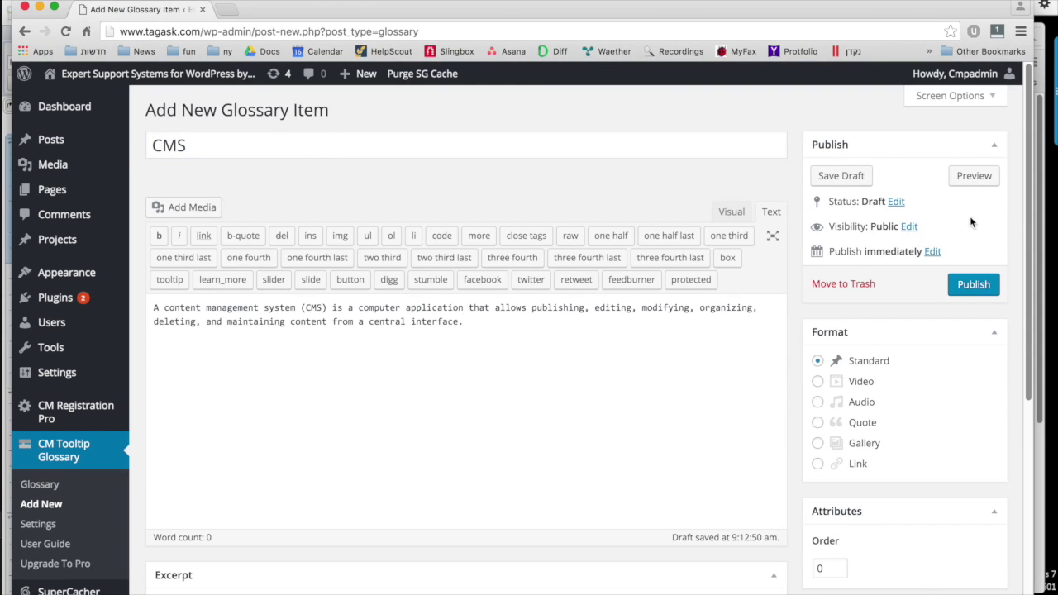
click(974, 285)
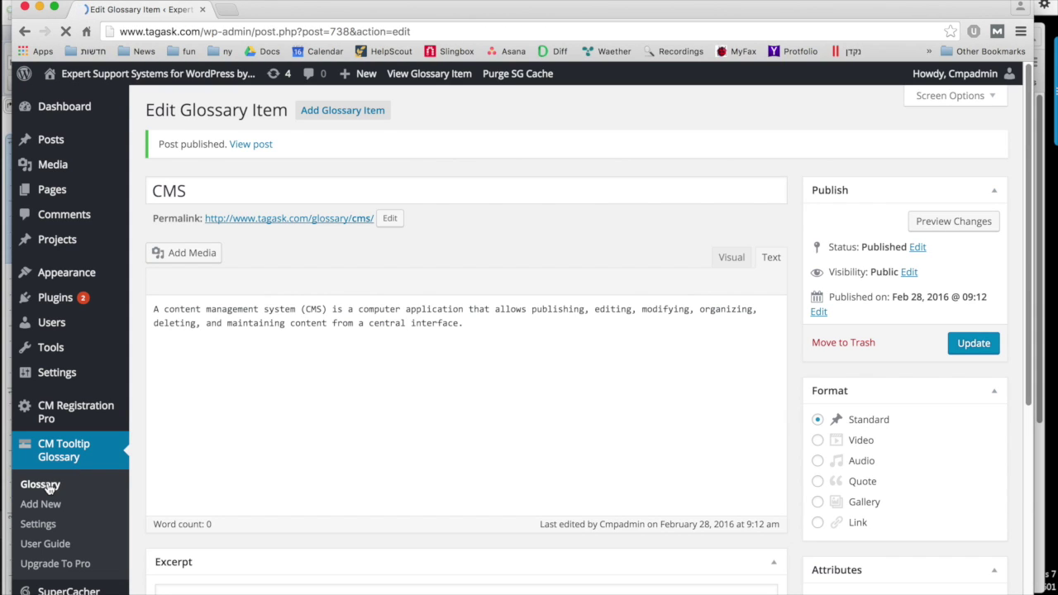
click(42, 485)
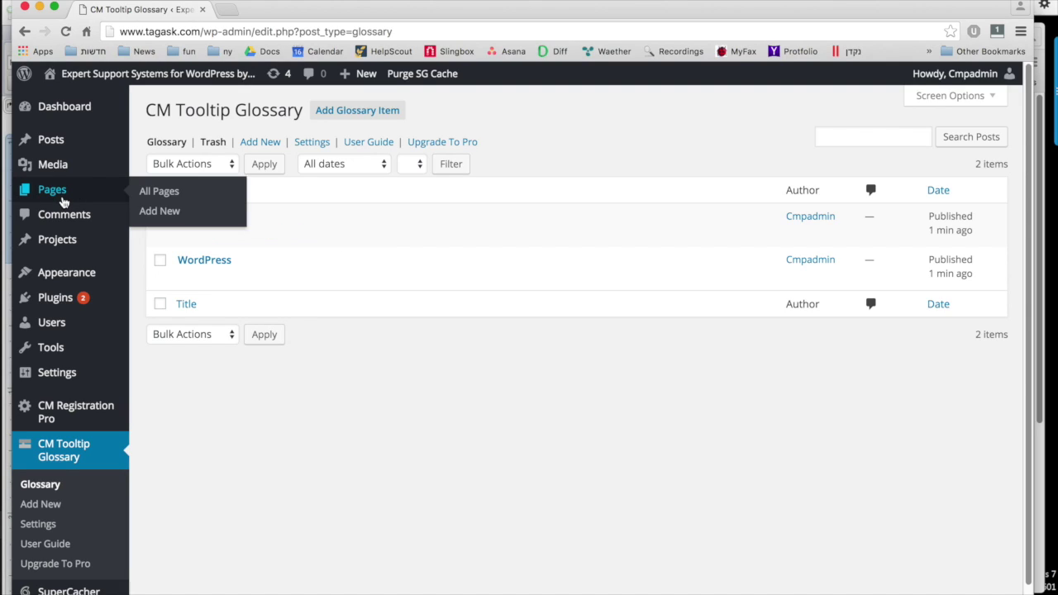
- Publish a new page 'Testing the CM Tooltip Glossary' with the body 'WOrdPress is a CMS system'
mouse_move(52, 190)
click(157, 214)
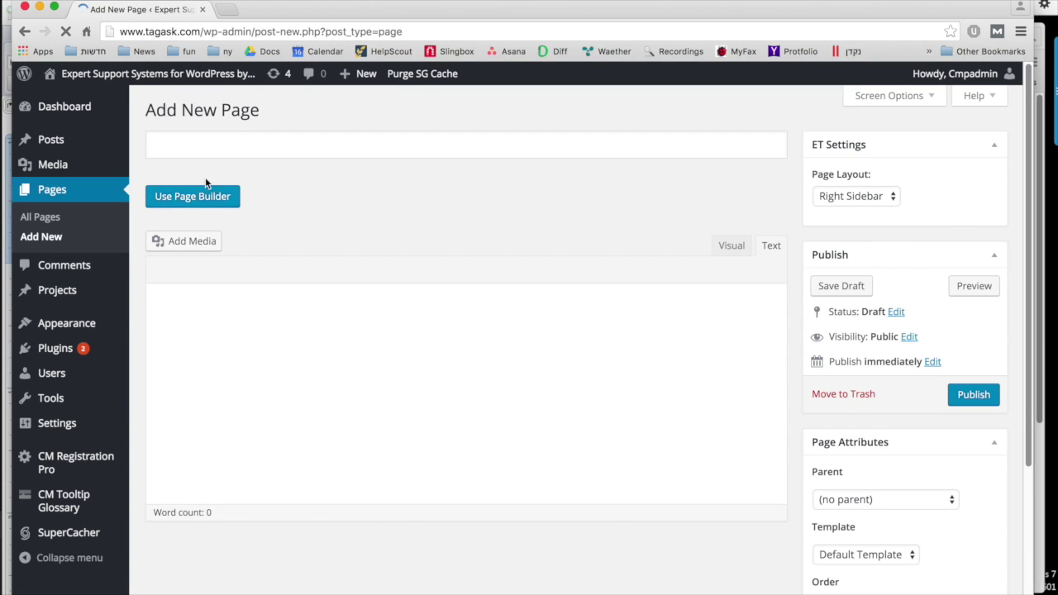
click(266, 139)
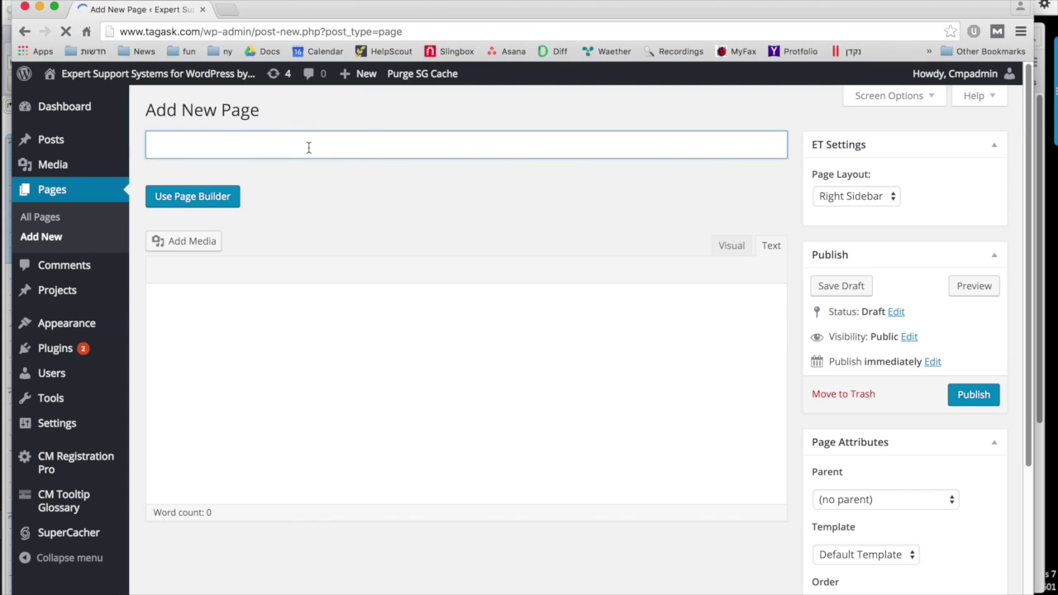
text(Testing)
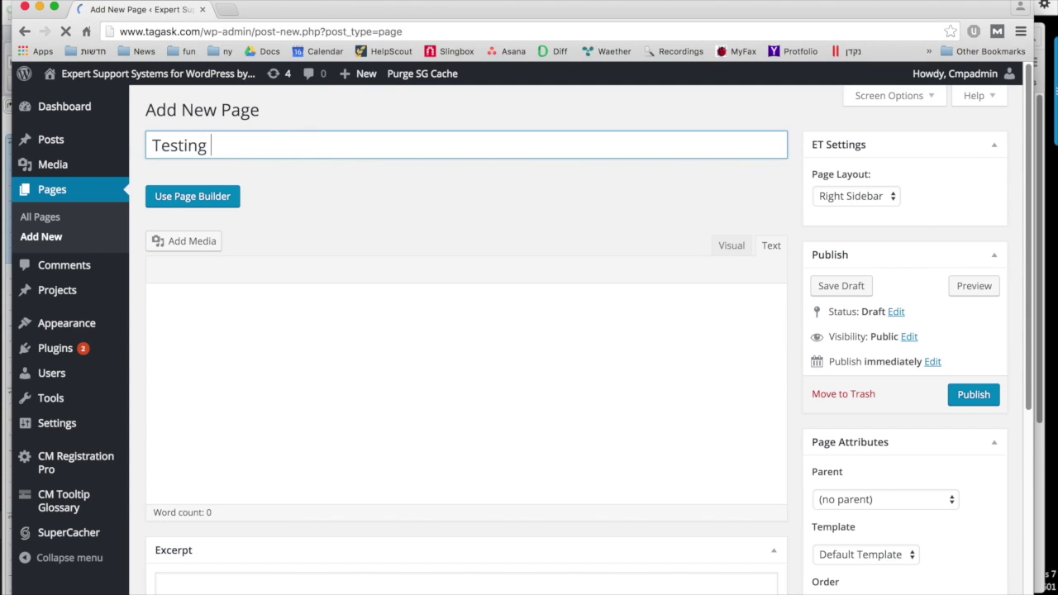
text( the CM G)
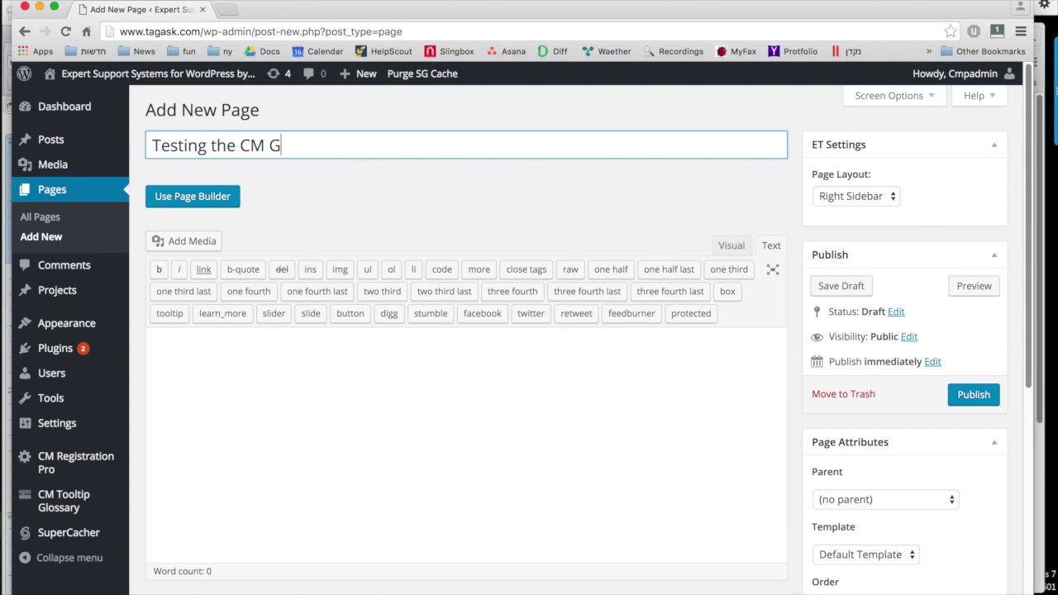
text(o)
key(BackSpace)
key(BackSpace)
text(Tool)
text(tip Glossary)
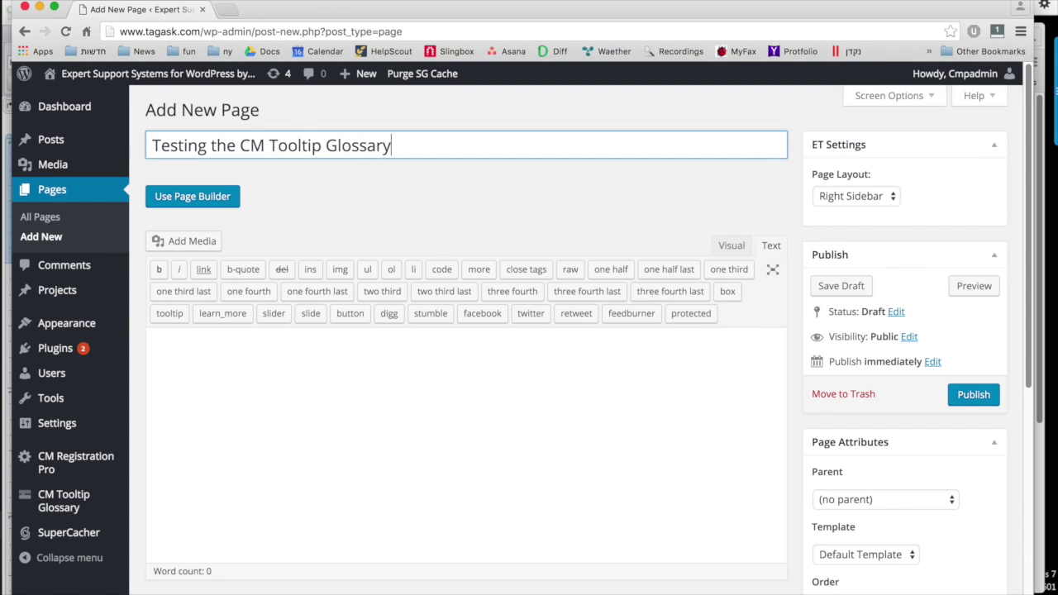
click(273, 380)
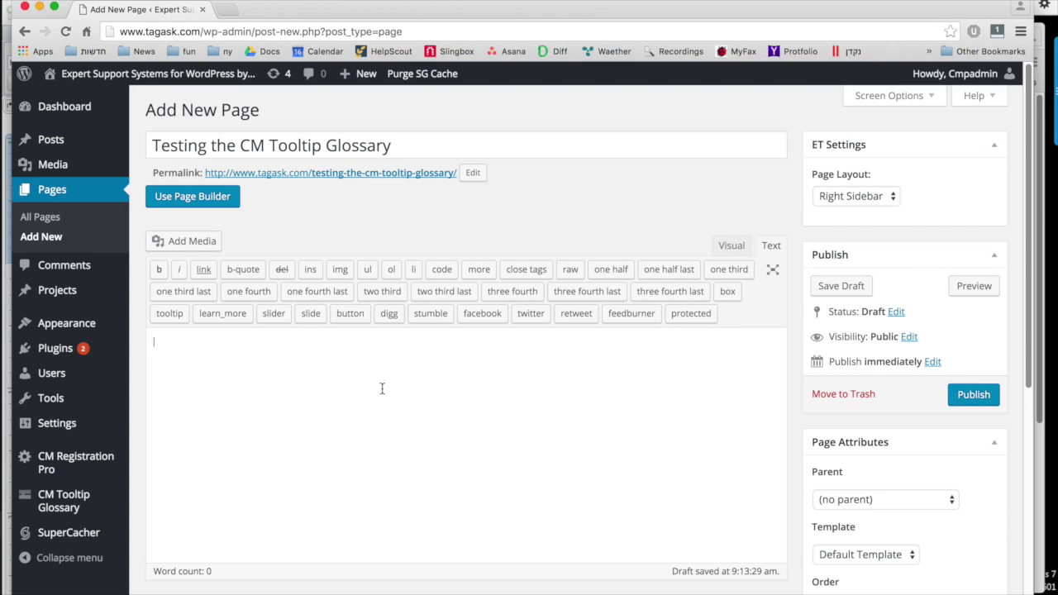
text(WOrdPress is)
text( a CMS )
text(system)
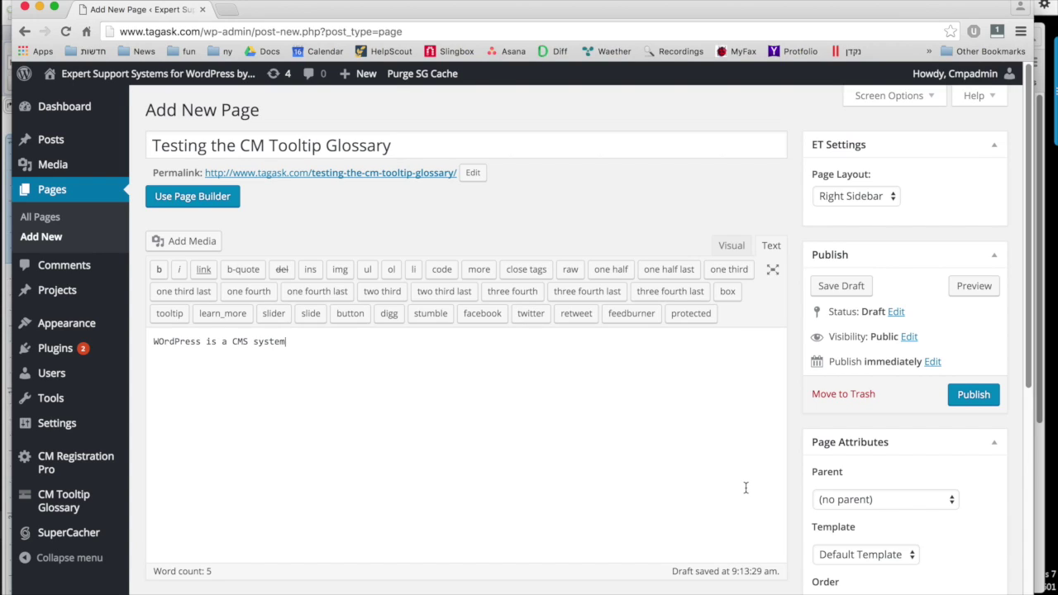
click(978, 394)
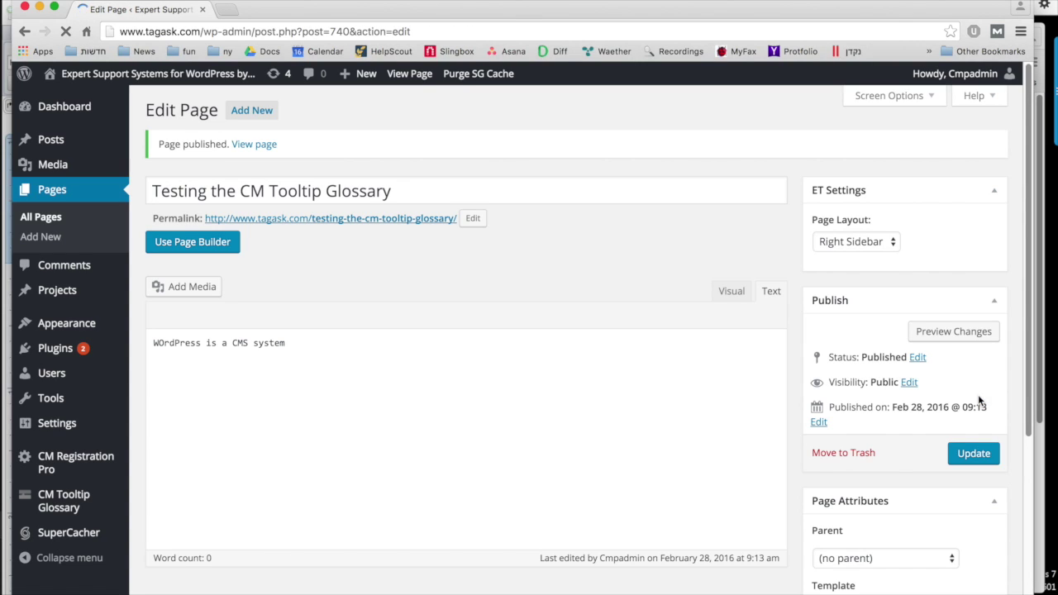
- View the published test page, follow the WordPress term to its glossary page, then go back
click(414, 218)
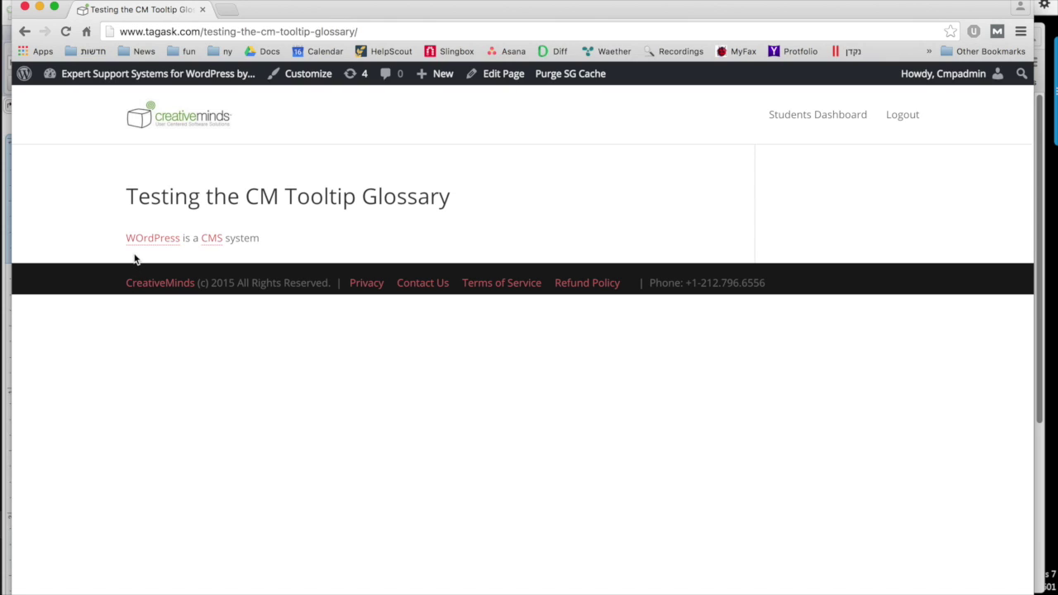
mouse_move(152, 238)
mouse_move(211, 238)
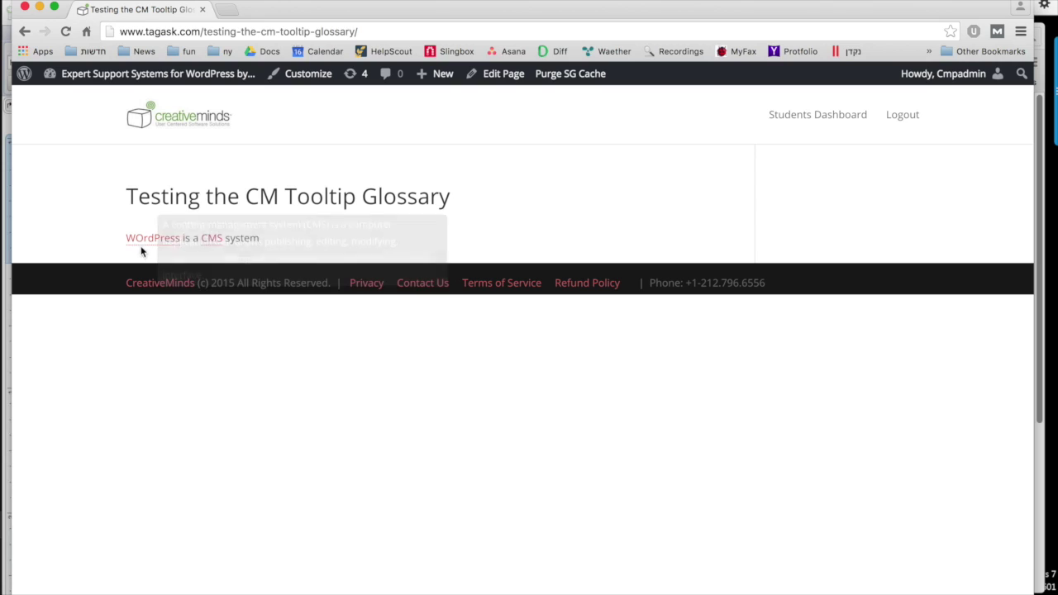
click(145, 246)
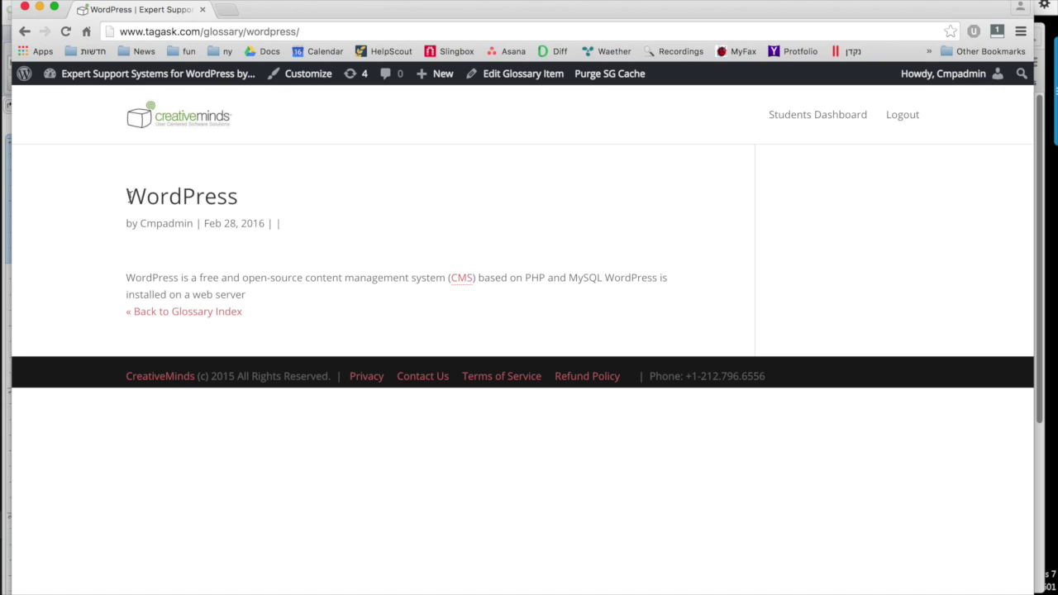
key(alt+Left)
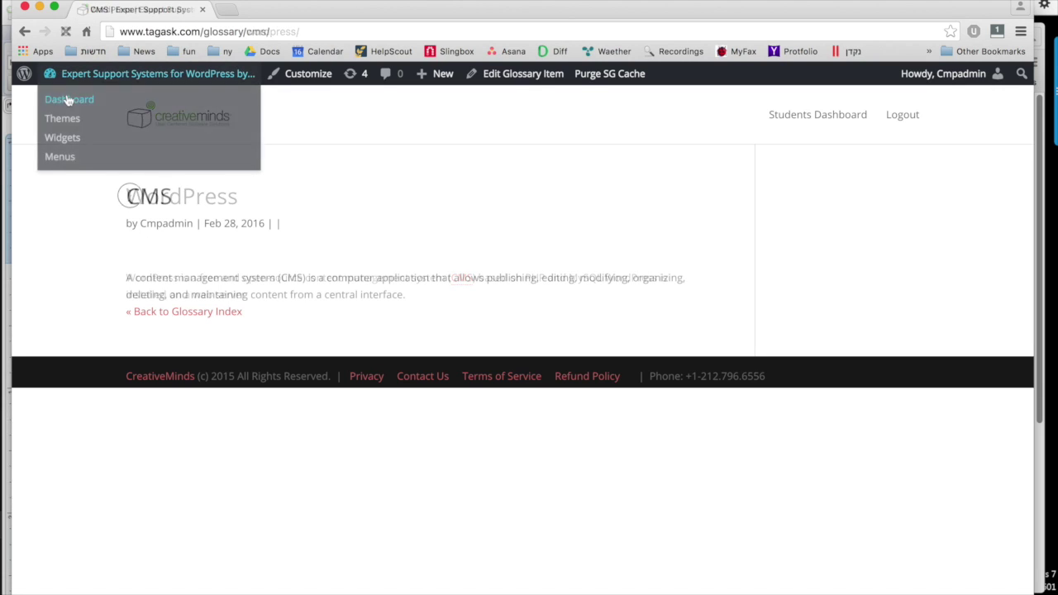
- Open the glossary plugin settings from the dashboard, then visit the CMS term from the glossary index
click(69, 100)
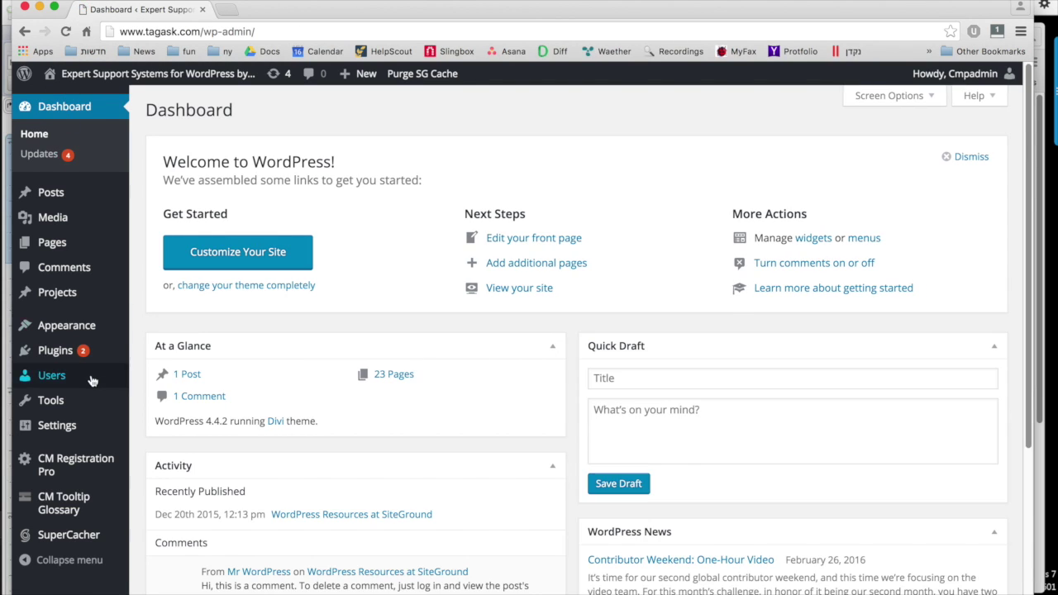
scroll(93, 381, down, 2)
scroll(92, 380, down, 1)
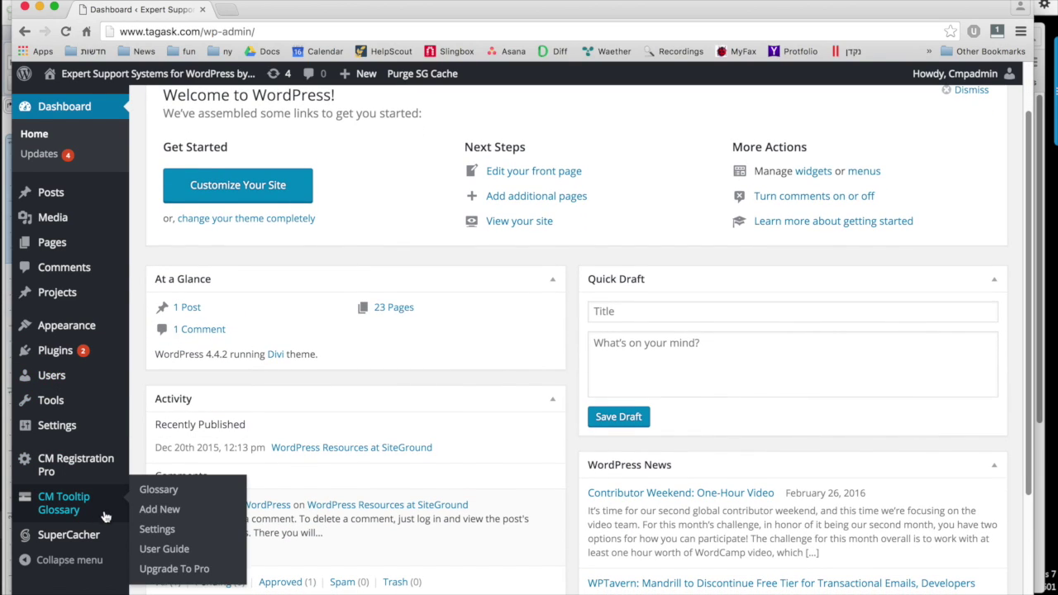
click(155, 529)
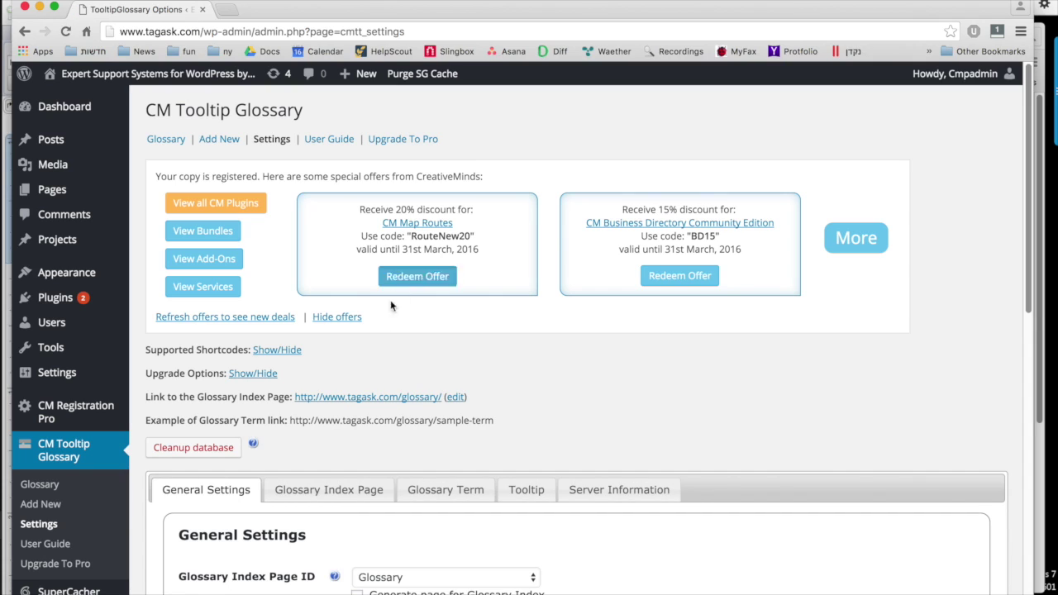
scroll(376, 346, down, 2)
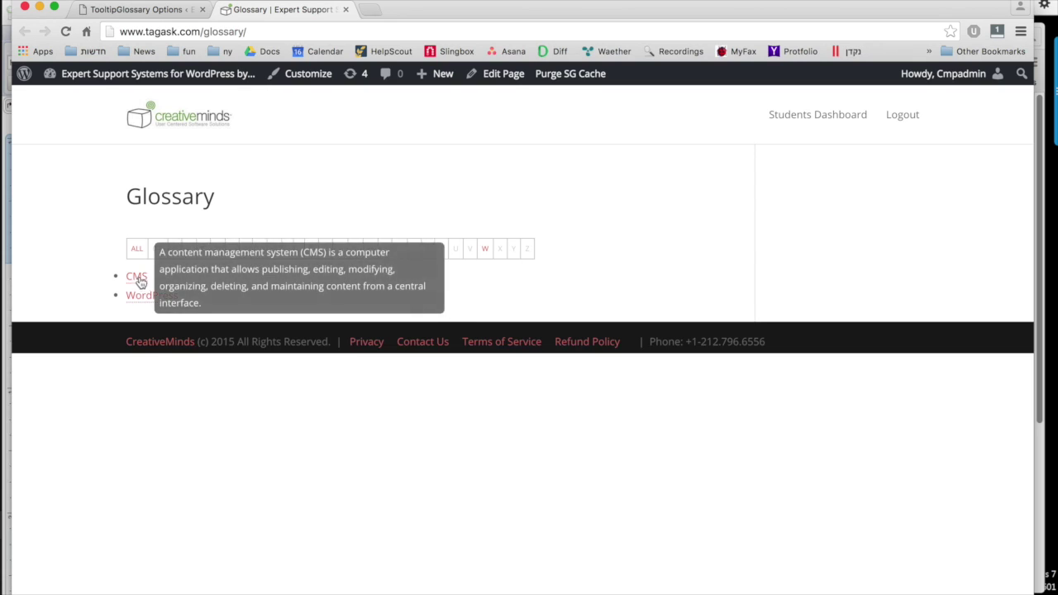
mouse_move(136, 277)
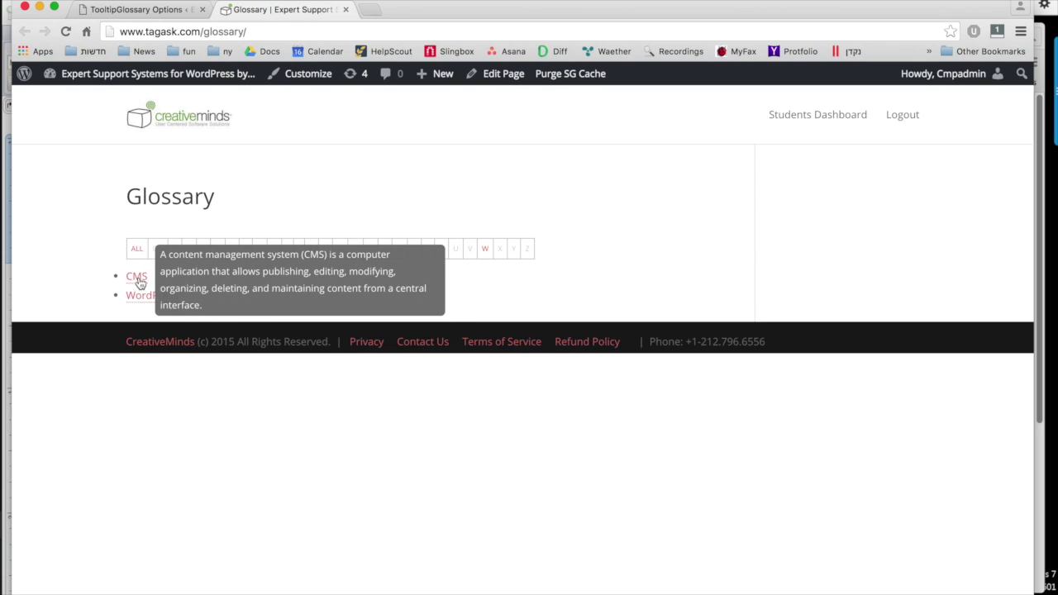
click(139, 283)
click(24, 35)
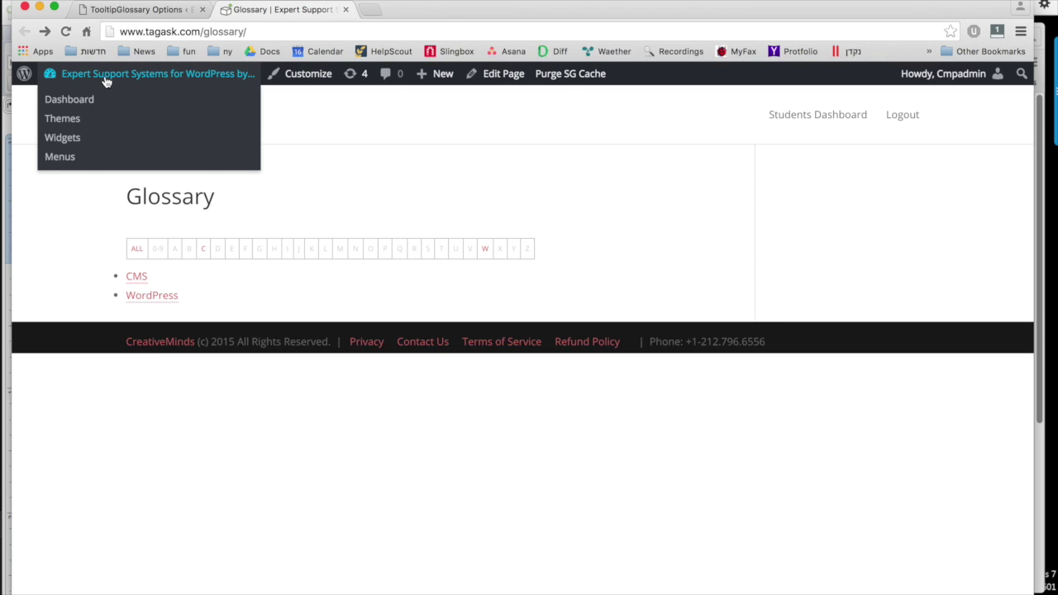
click(145, 10)
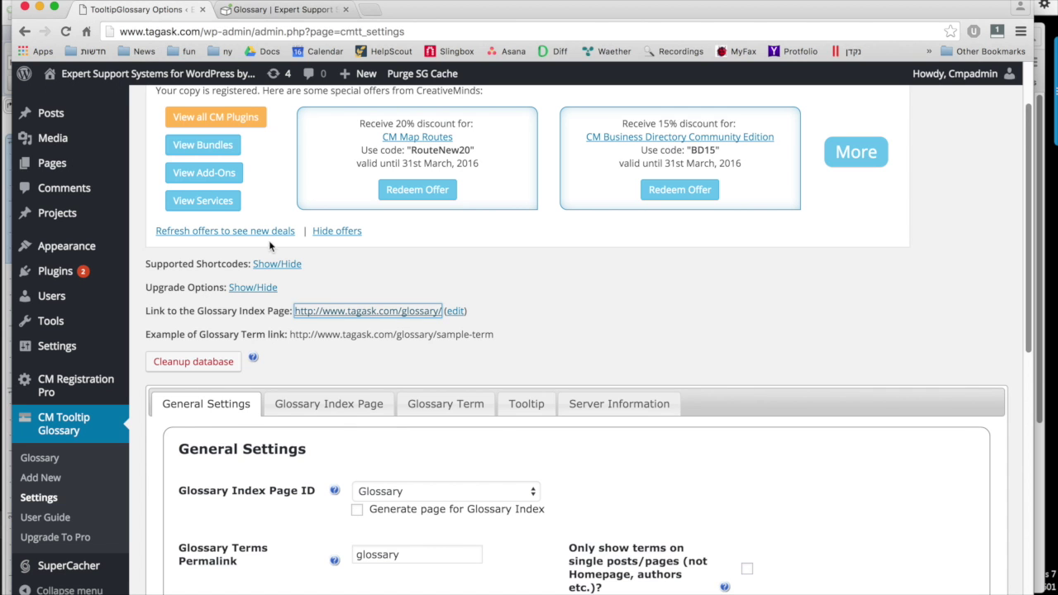
scroll(394, 416, down, 5)
scroll(388, 330, down, 1)
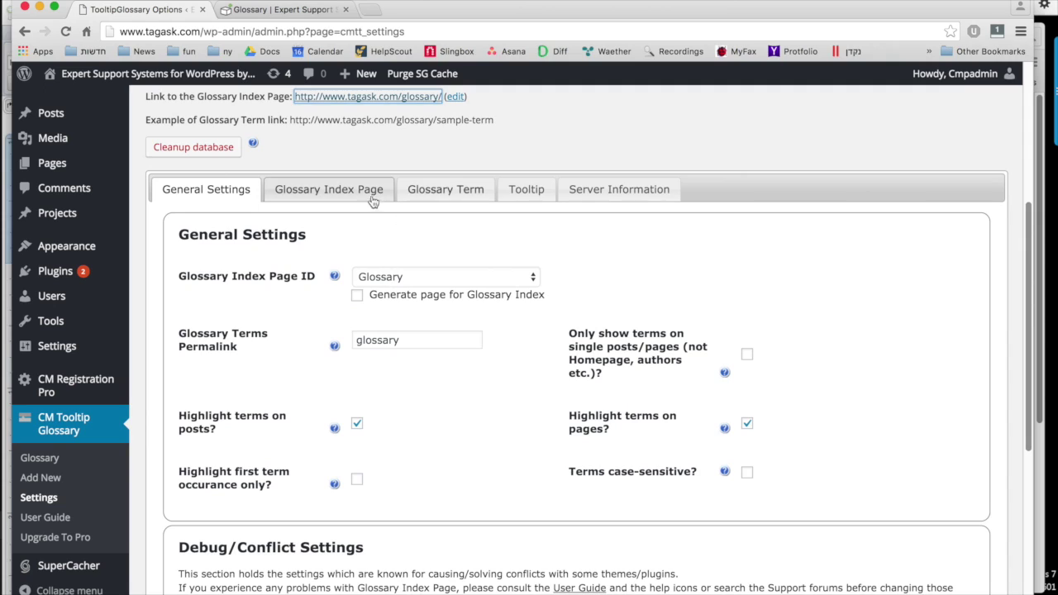
click(329, 189)
click(463, 365)
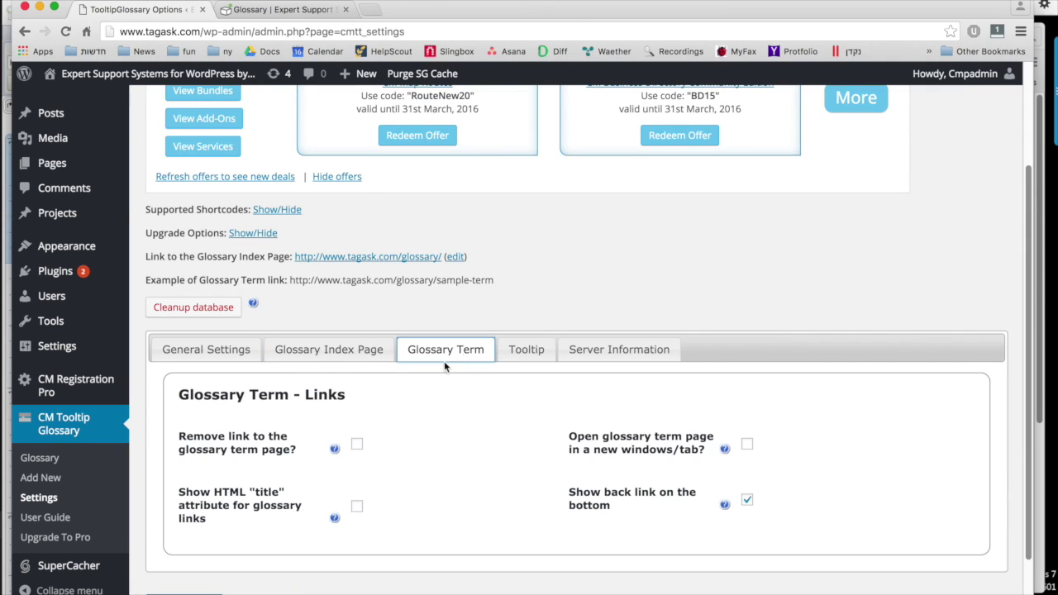
click(230, 361)
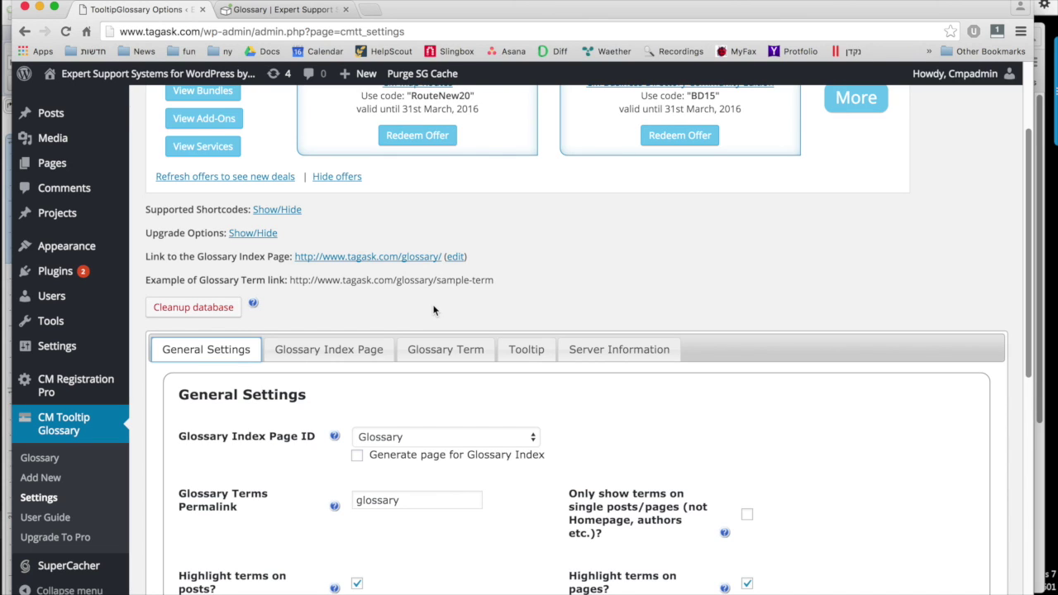
scroll(434, 310, down, 2)
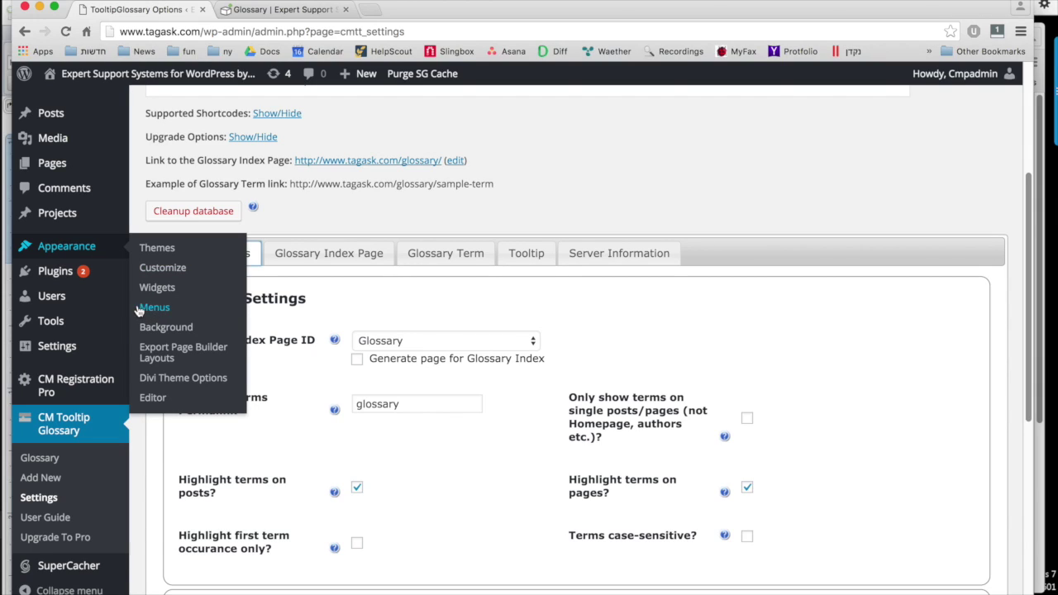
mouse_move(57, 346)
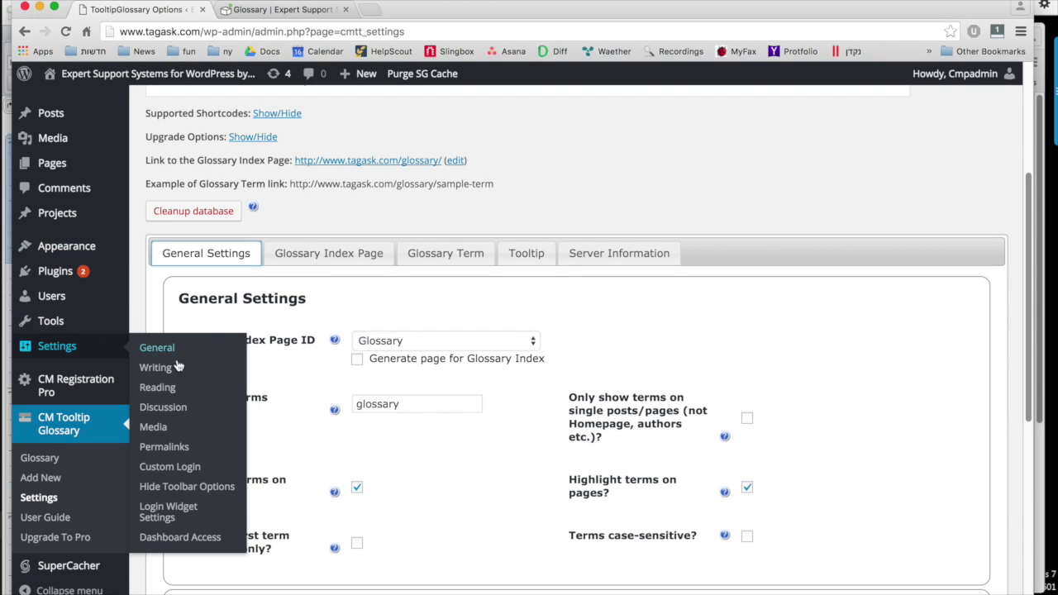
- Review the Permalink Settings page, confirming the Post name structure is selected
click(165, 447)
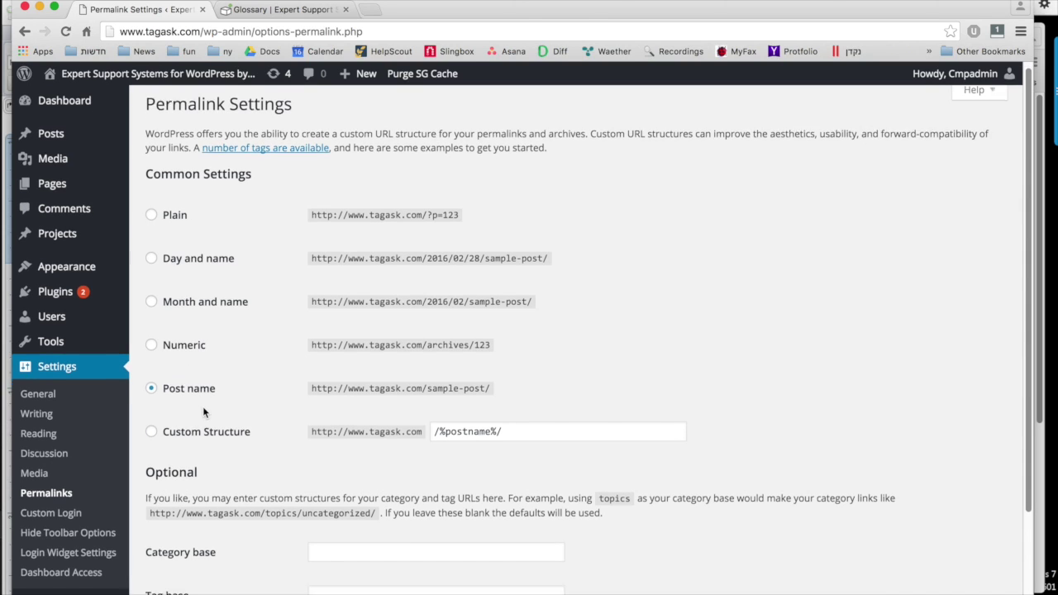
scroll(202, 405, down, 3)
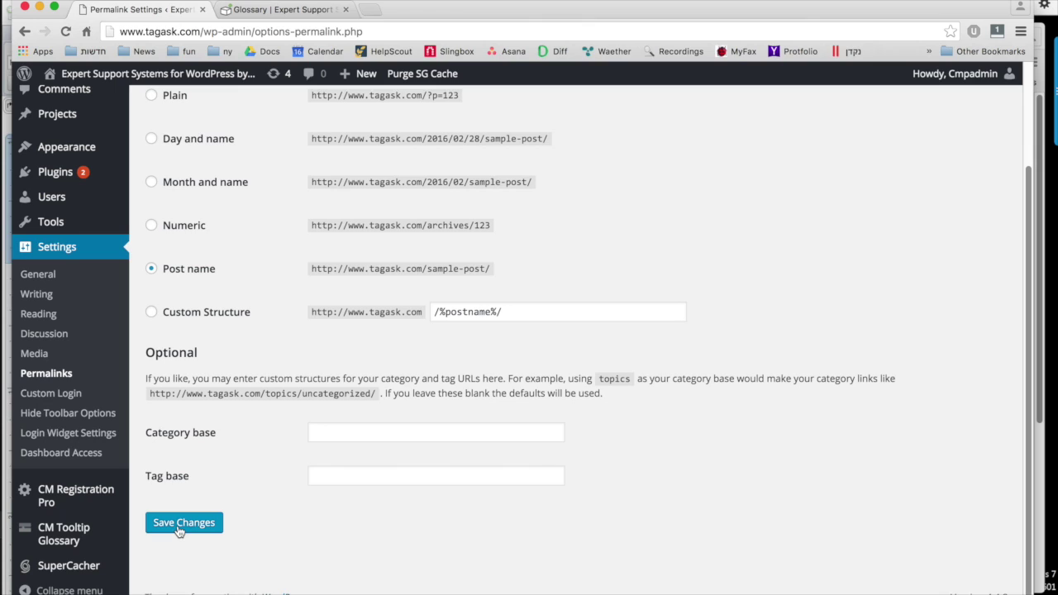
scroll(267, 286, up, 3)
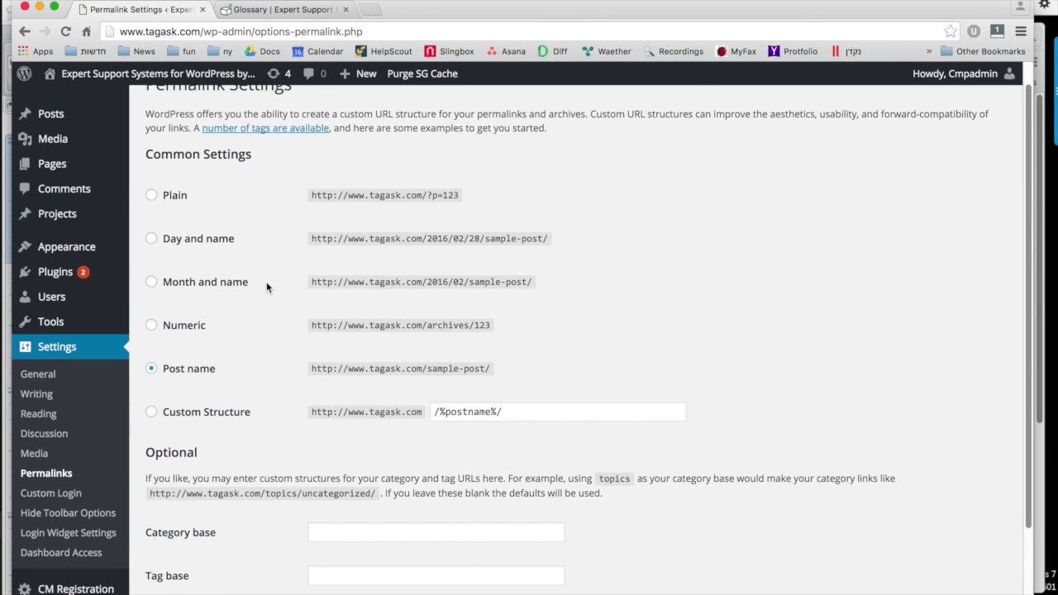
scroll(267, 287, down, 1)
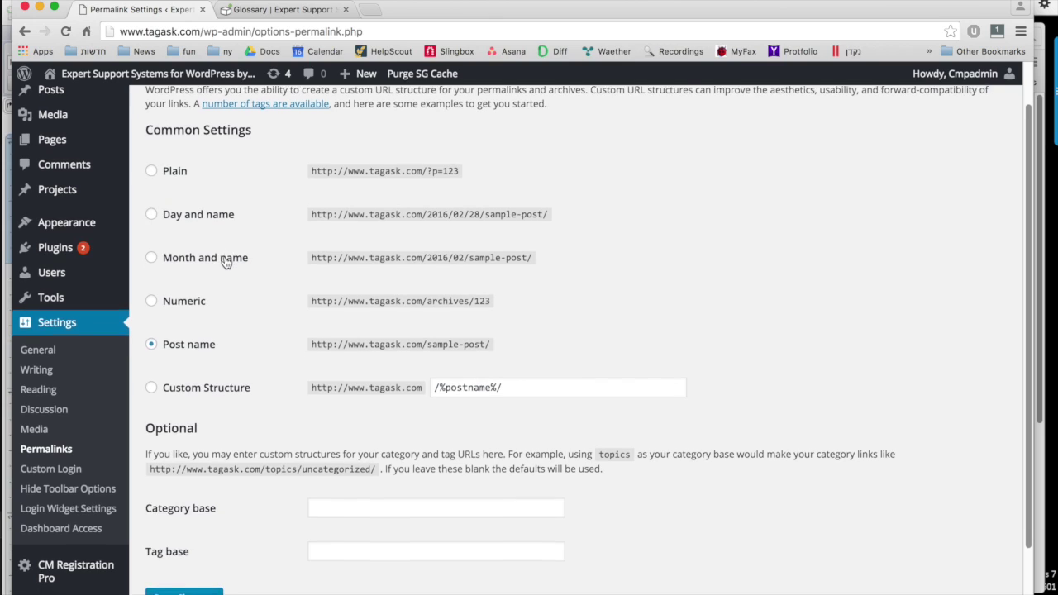
scroll(223, 261, down, 4)
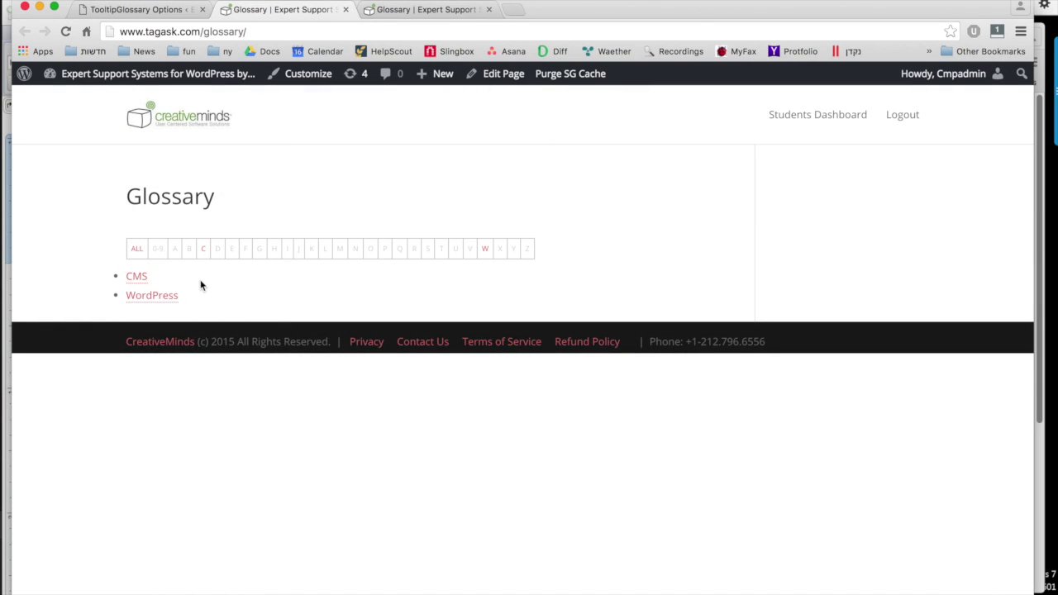
mouse_move(136, 276)
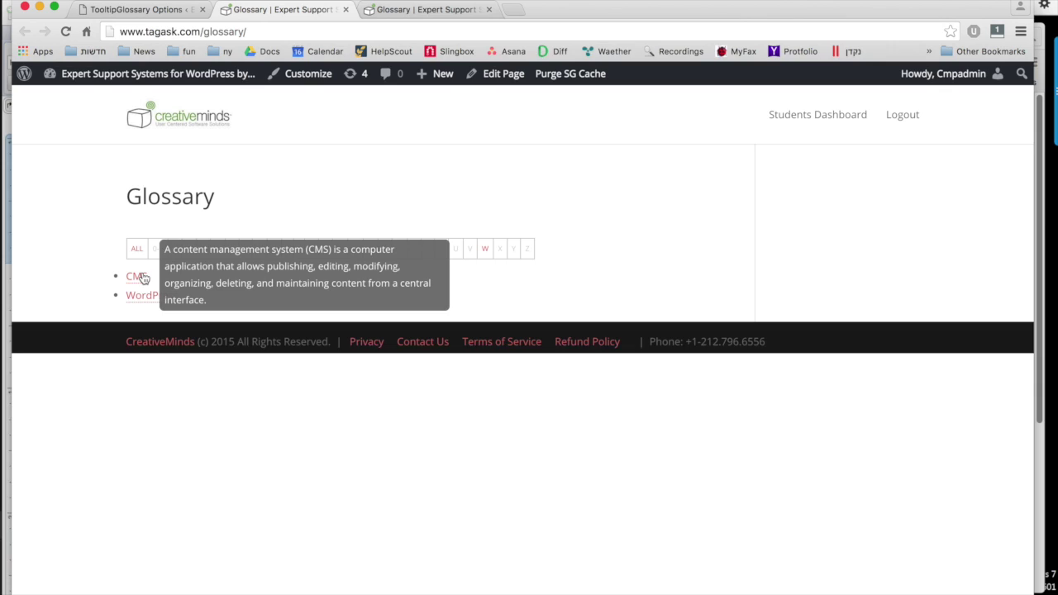
- Inspect the glossary index page's markup in DevTools, return to the index, and close DevTools
right_click(574, 217)
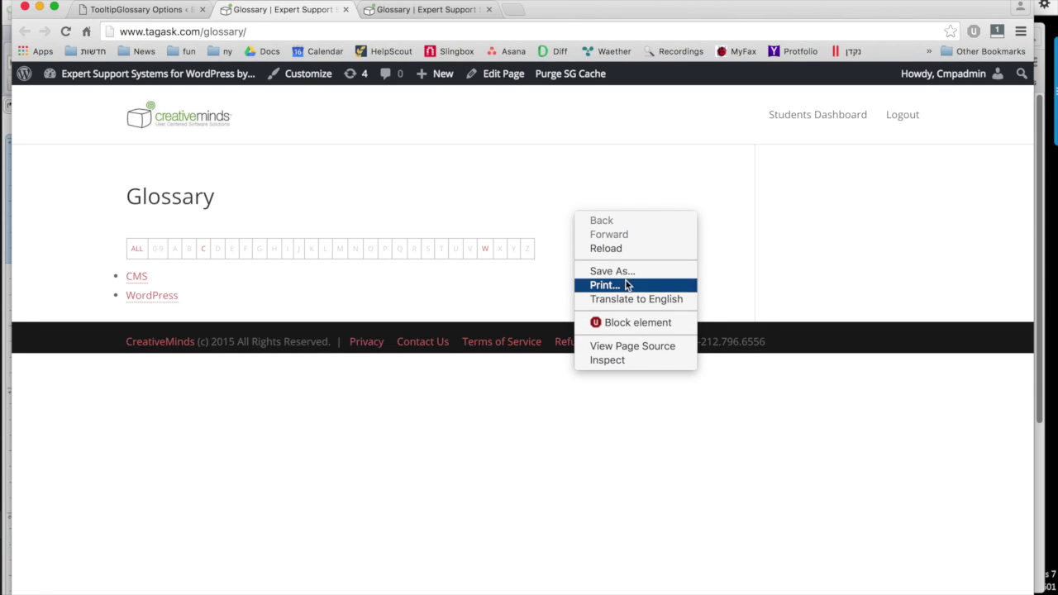
click(627, 361)
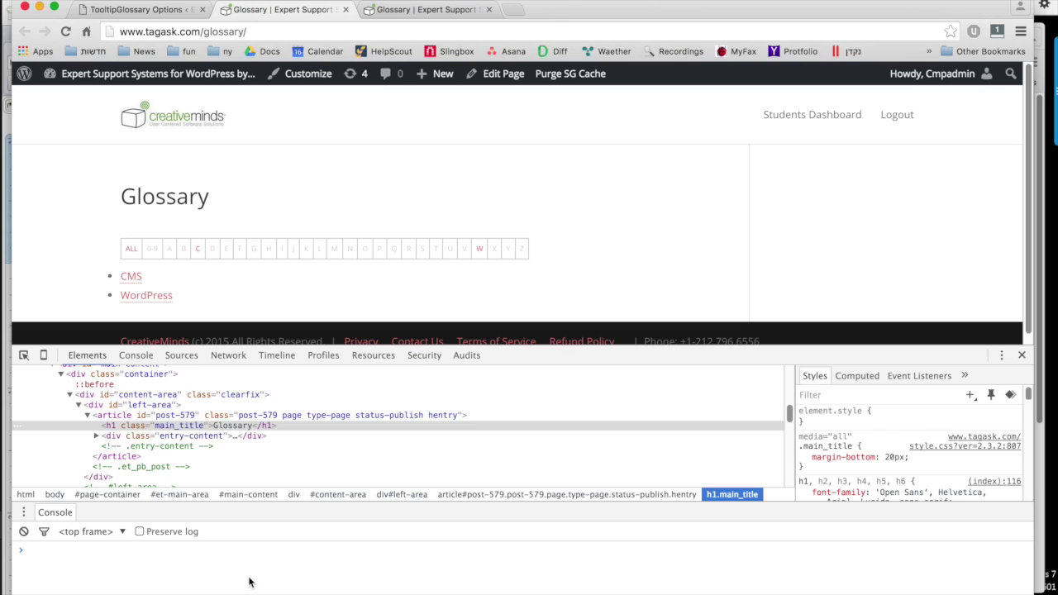
mouse_move(157, 74)
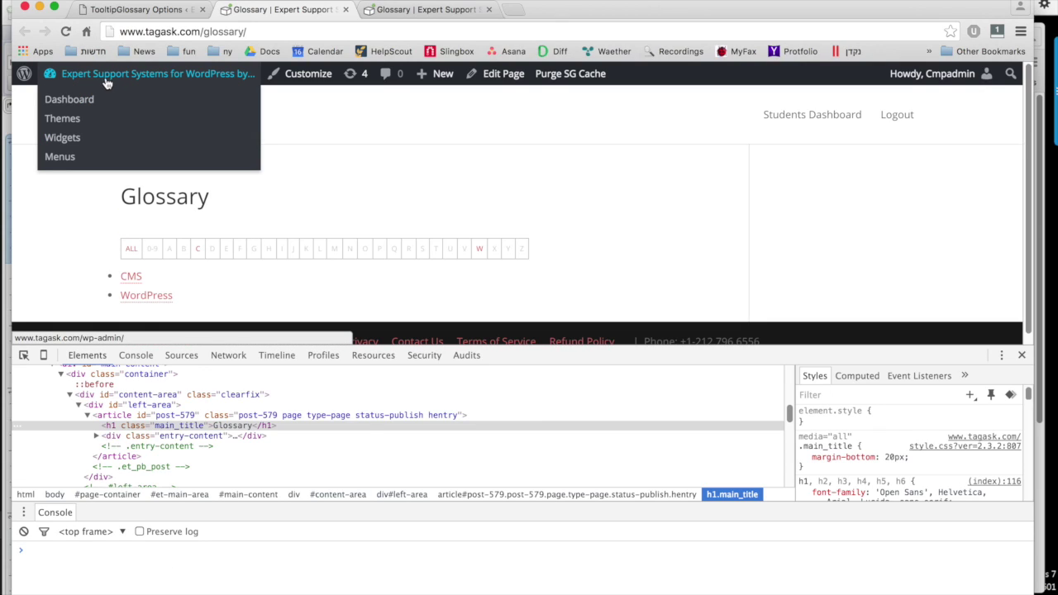
click(72, 101)
key(super+bracketleft)
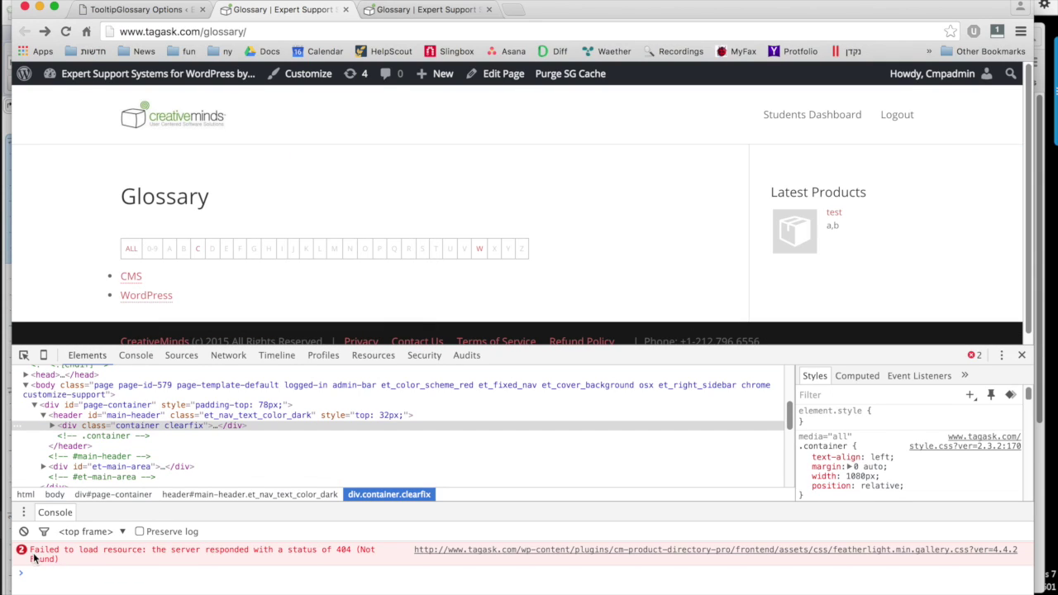
key(super+alt+i)
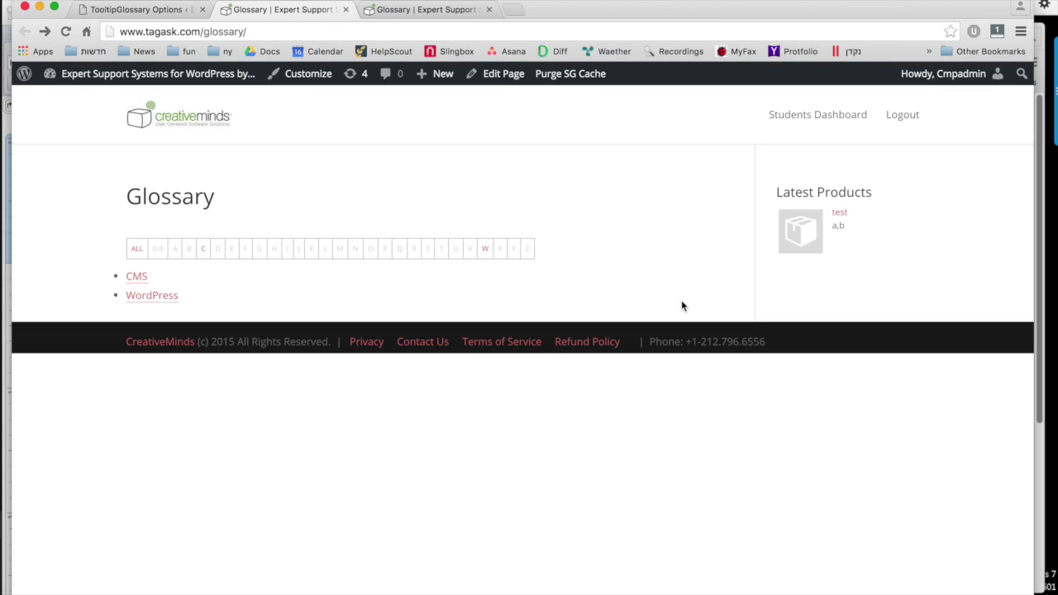